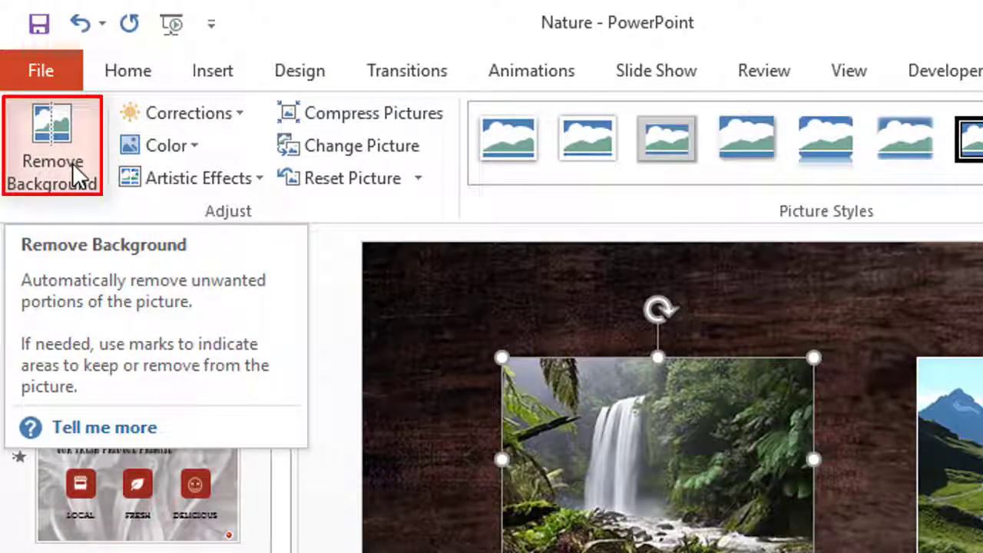
# Step: Preview the Corrections, Color and Artistic Effects galleries for the waterfall photo without applying any
pyautogui.click(237, 121)
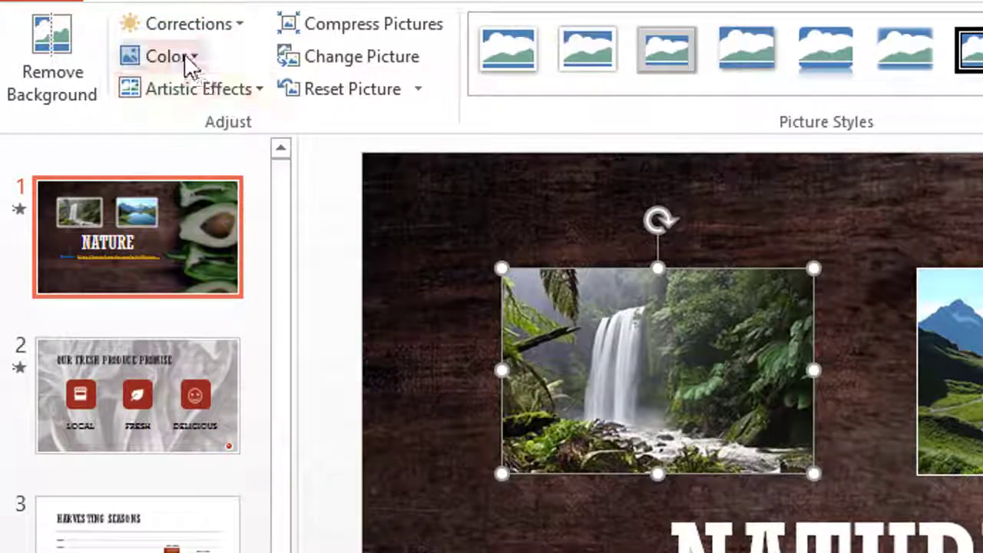
pyautogui.click(184, 57)
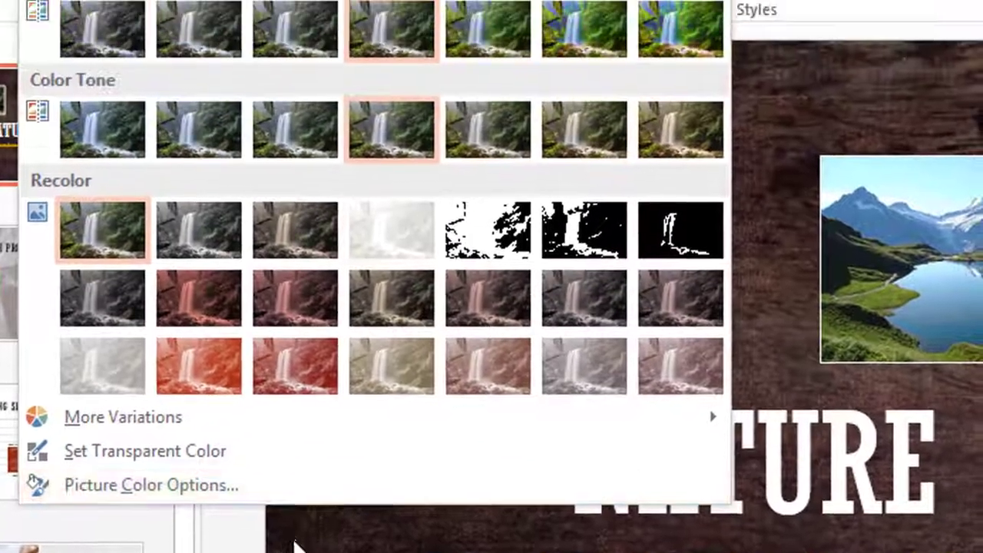
pyautogui.press('Escape')
pyautogui.click(143, 86)
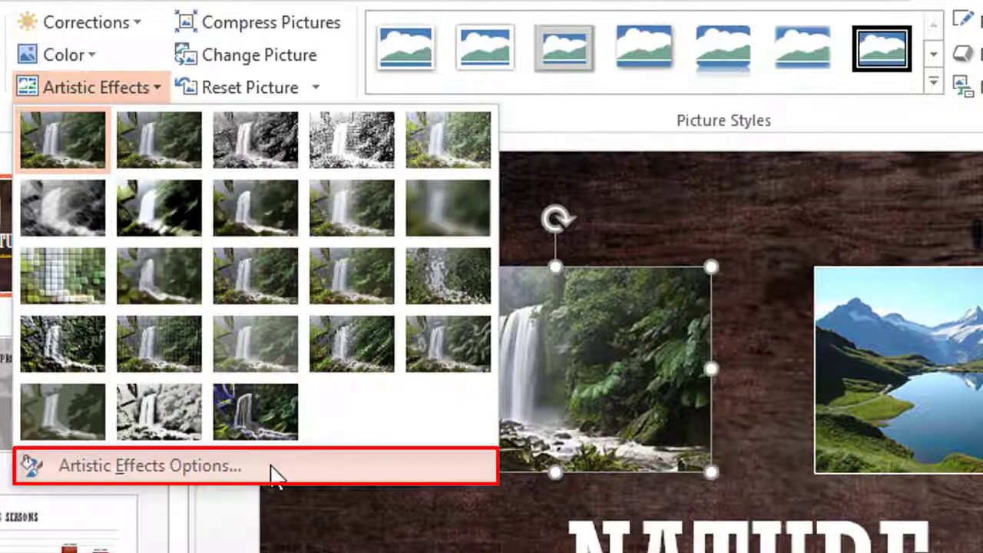
# Step: Close Artistic Effects and look over the Reset Picture options, leaving the photo unchanged
pyautogui.press('Escape')
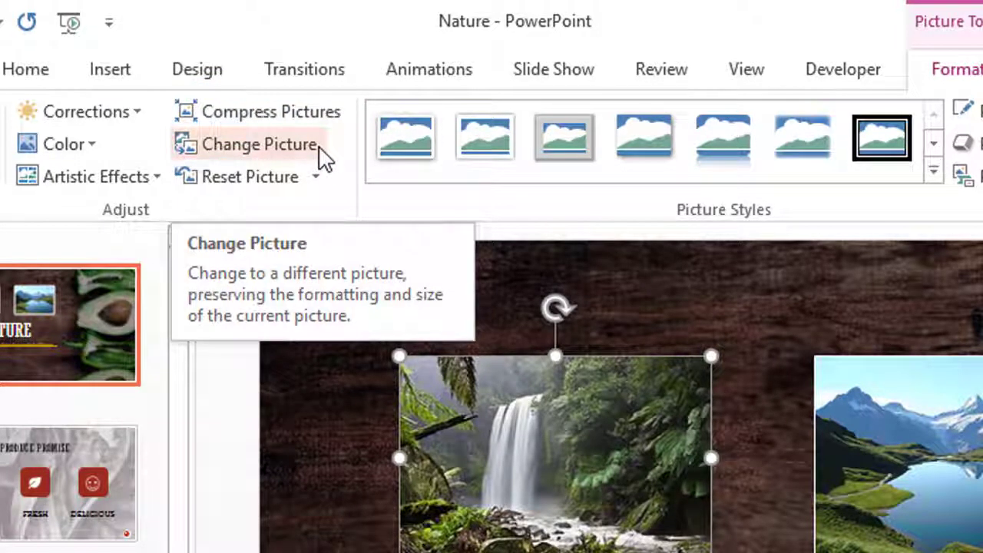
pyautogui.click(316, 180)
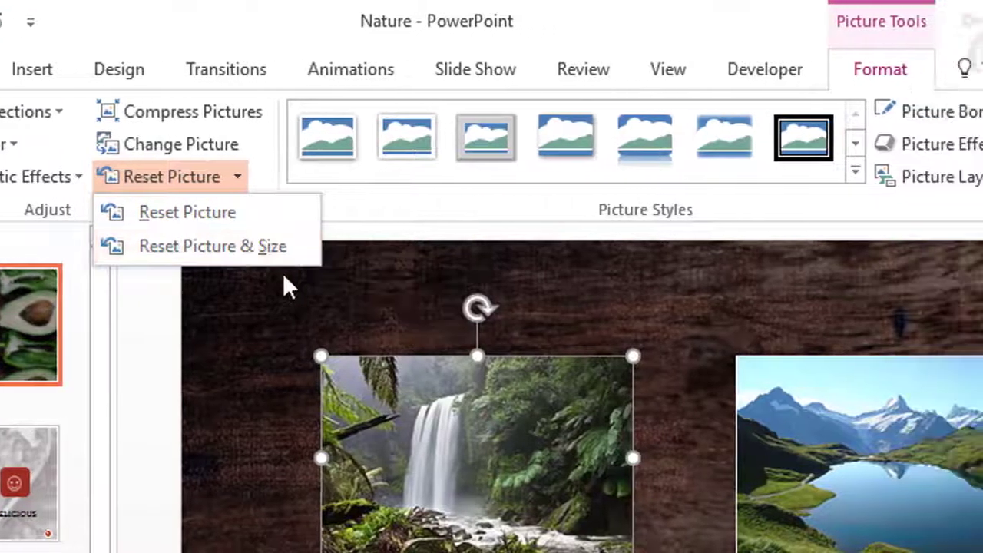
pyautogui.press('Escape')
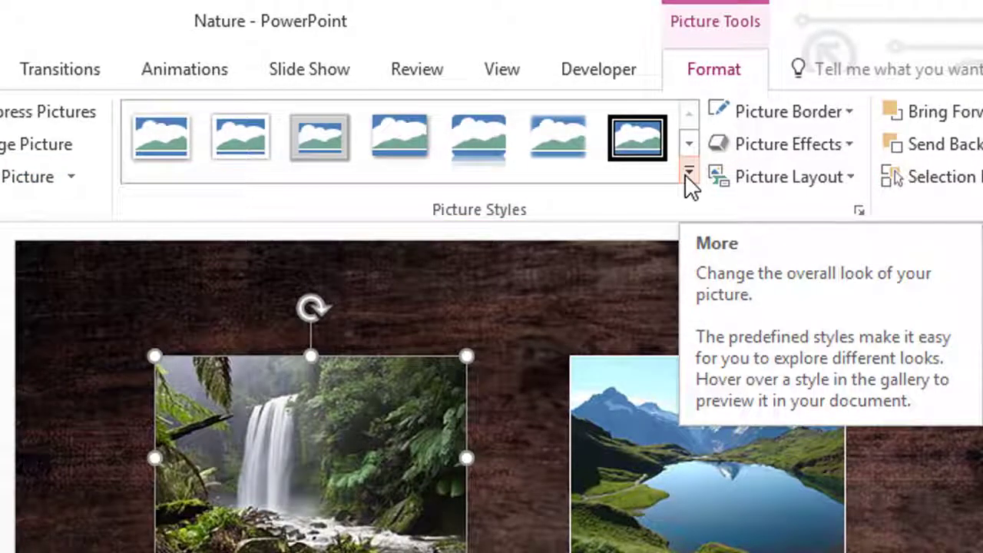
# Step: Expand the Picture Styles gallery, then bring up the Picture Border colour choices
pyautogui.click(689, 174)
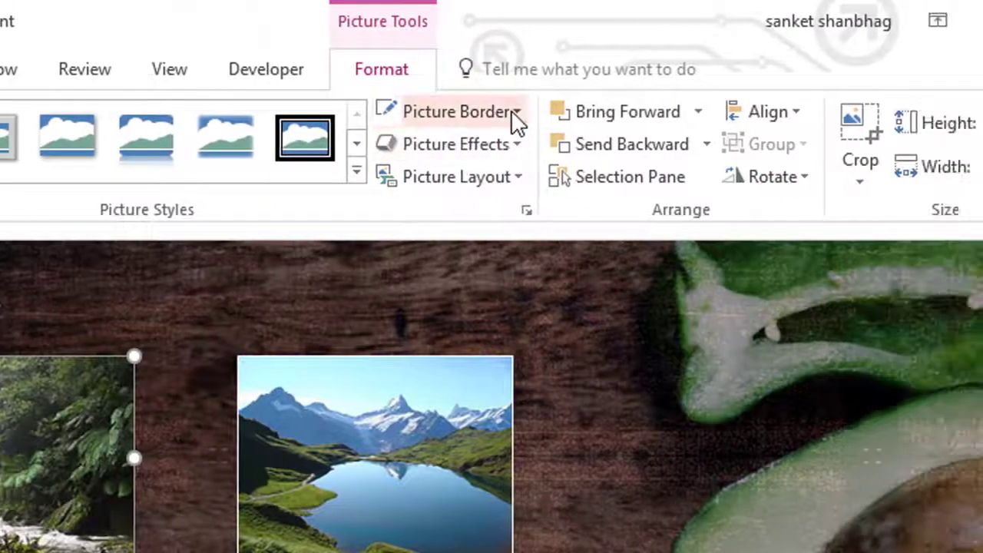
pyautogui.click(514, 113)
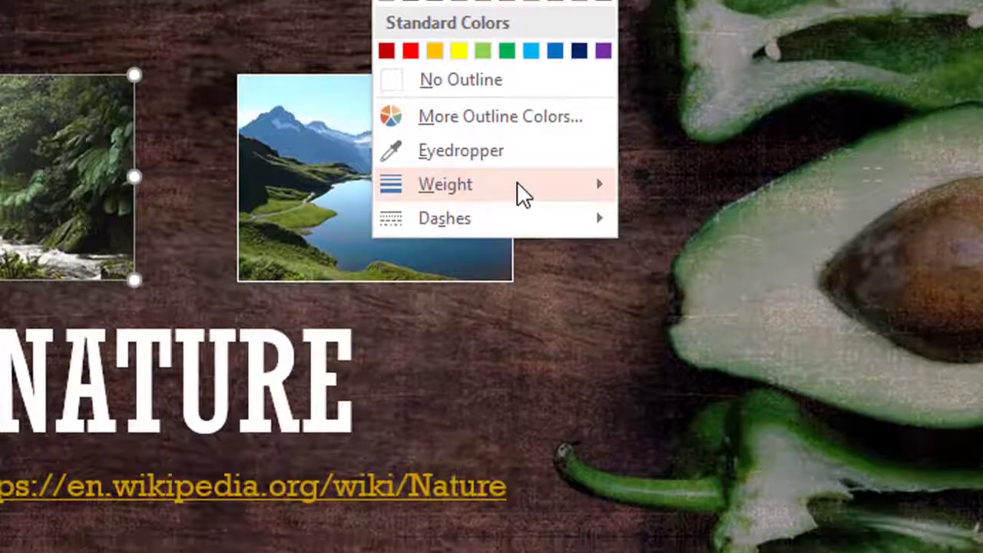
# Step: Look through the Picture Border Weight and Dashes options, then close the menu unchanged
pyautogui.moveTo(517, 181)
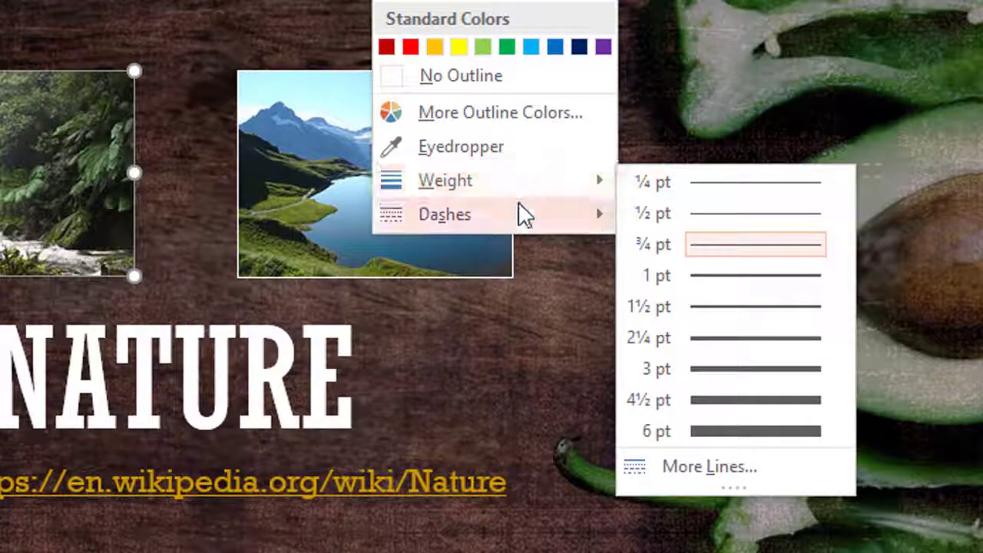
pyautogui.moveTo(518, 209)
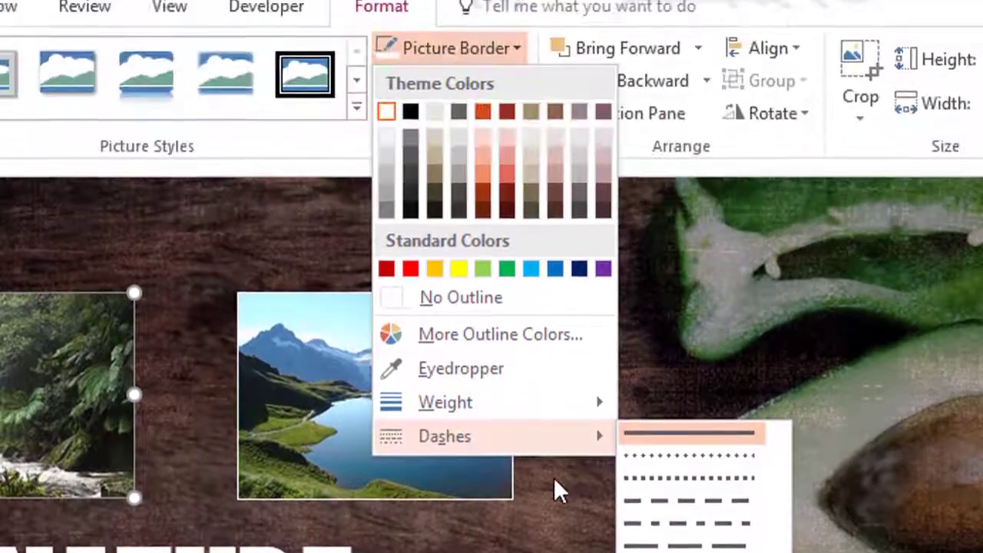
pyautogui.click(547, 491)
# Step: Browse each Picture Effects submenu without applying a shadow, glow or 3-D effect
pyautogui.click(521, 151)
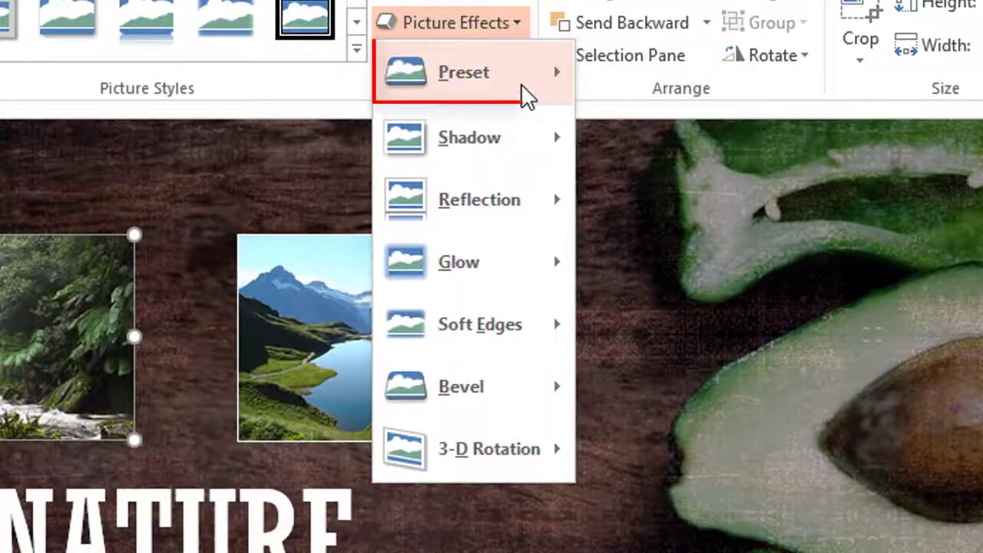
pyautogui.moveTo(527, 96)
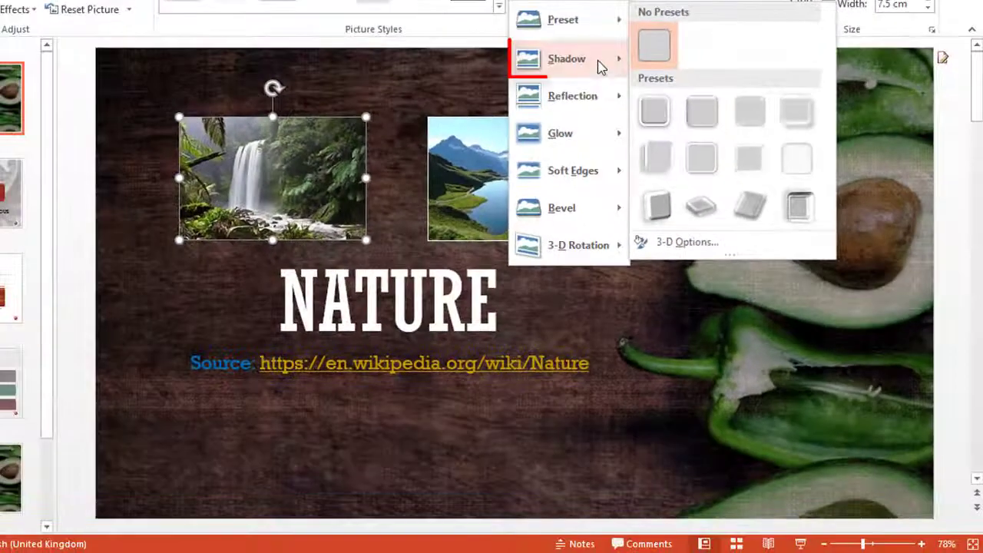
pyautogui.moveTo(524, 146)
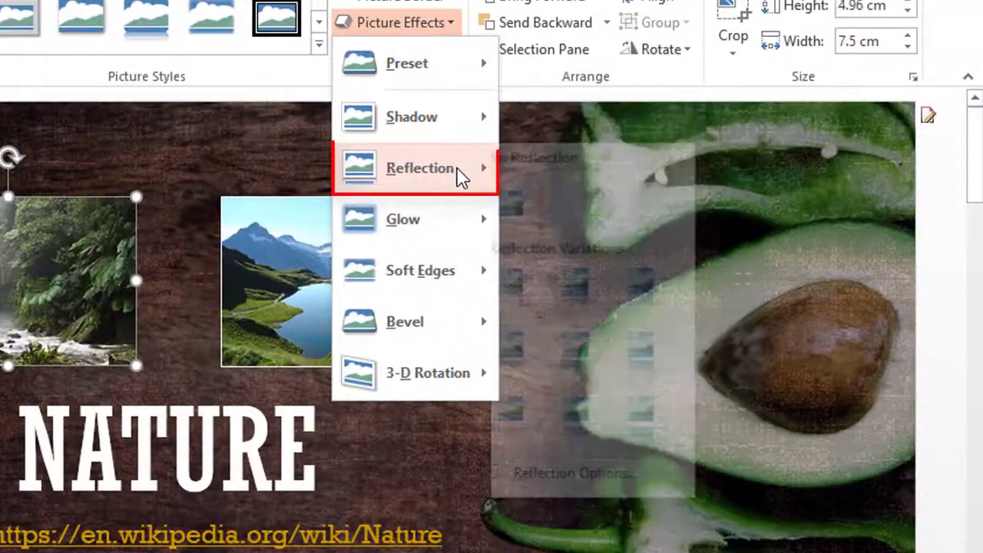
pyautogui.moveTo(584, 105)
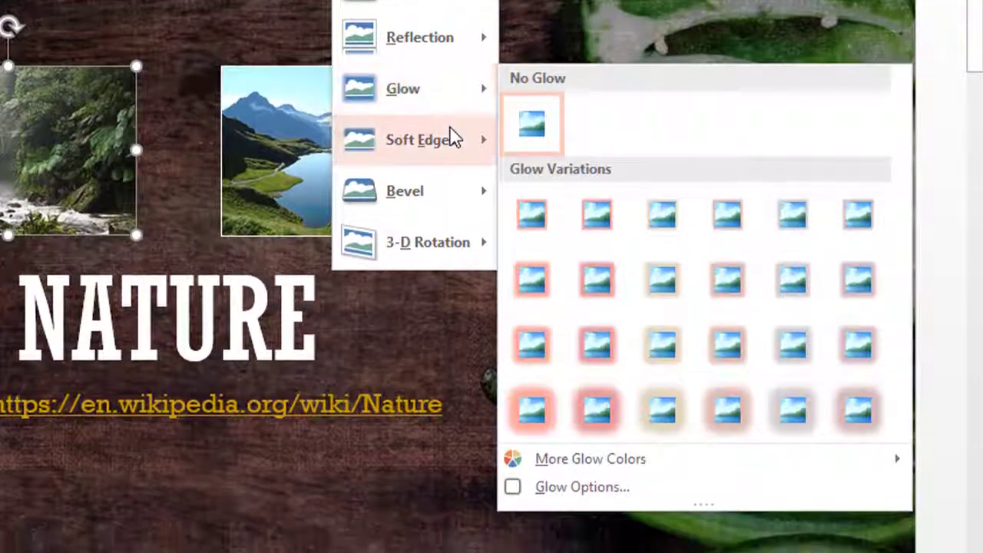
pyautogui.moveTo(453, 167)
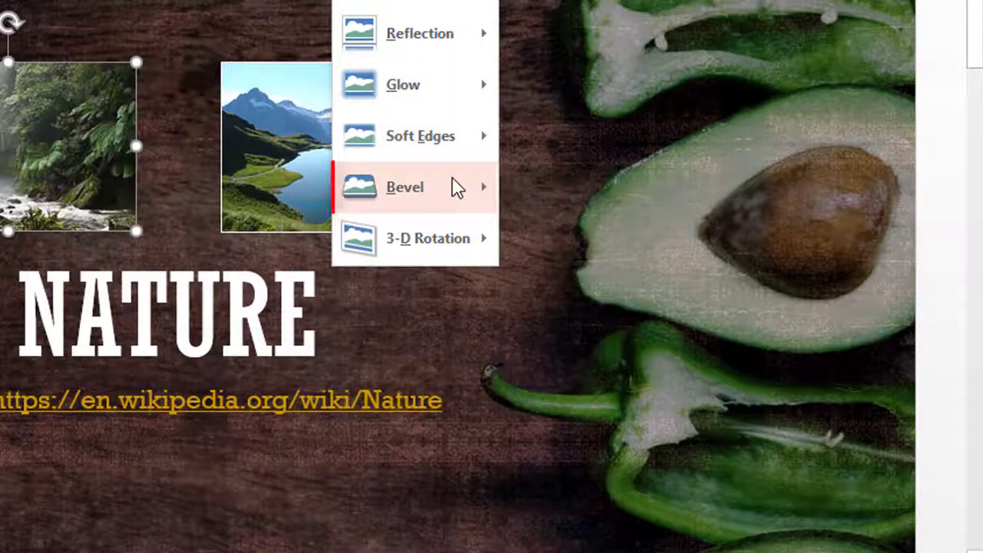
pyautogui.moveTo(457, 188)
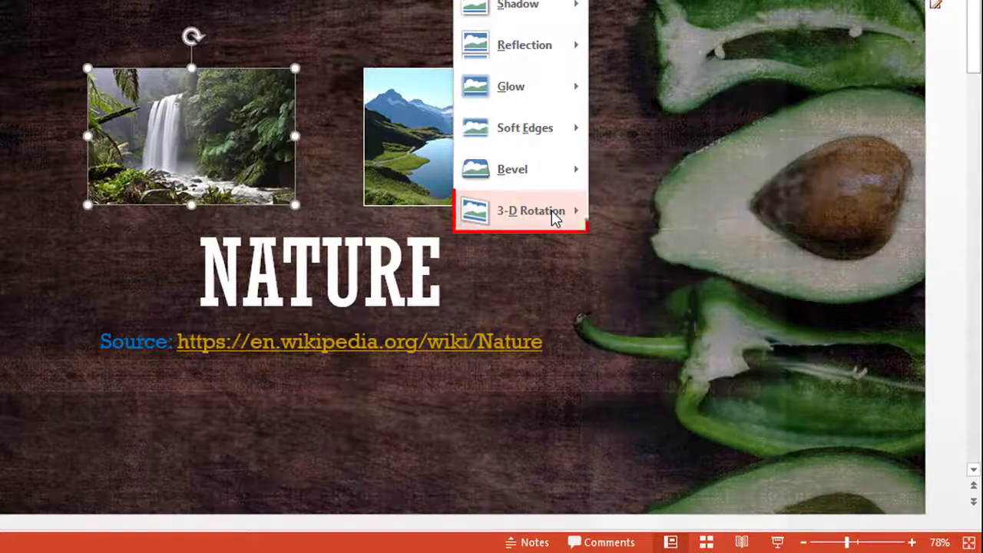
pyautogui.moveTo(555, 217)
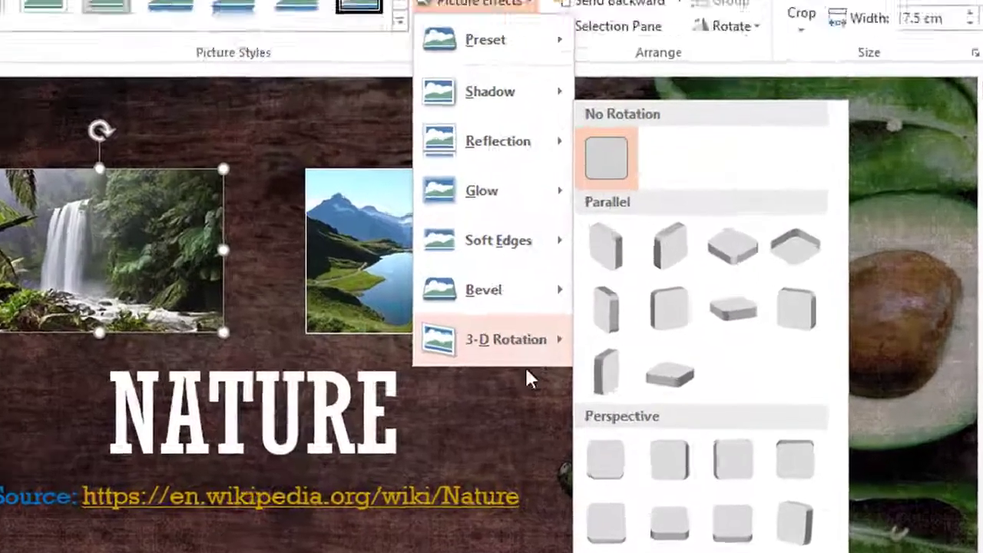
pyautogui.click(564, 253)
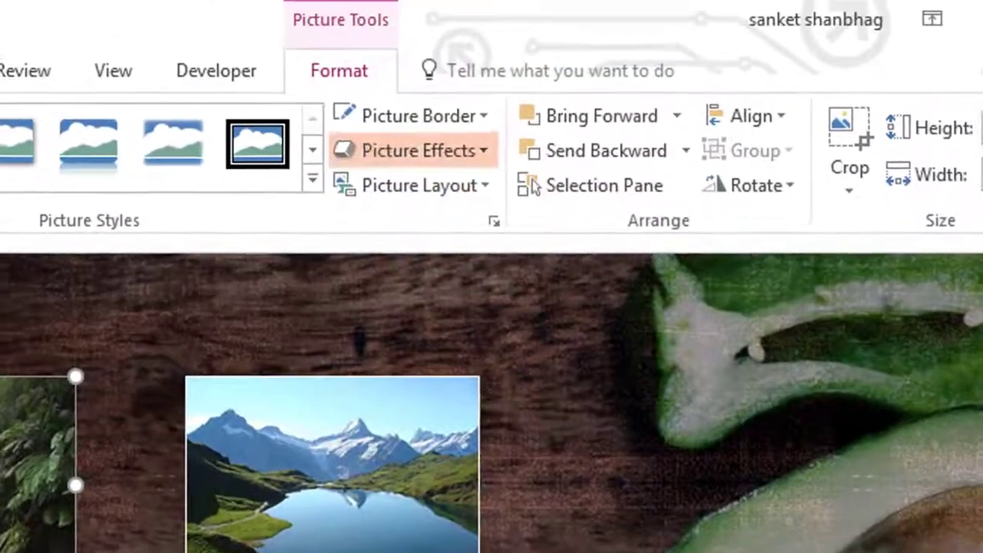
pyautogui.click(483, 190)
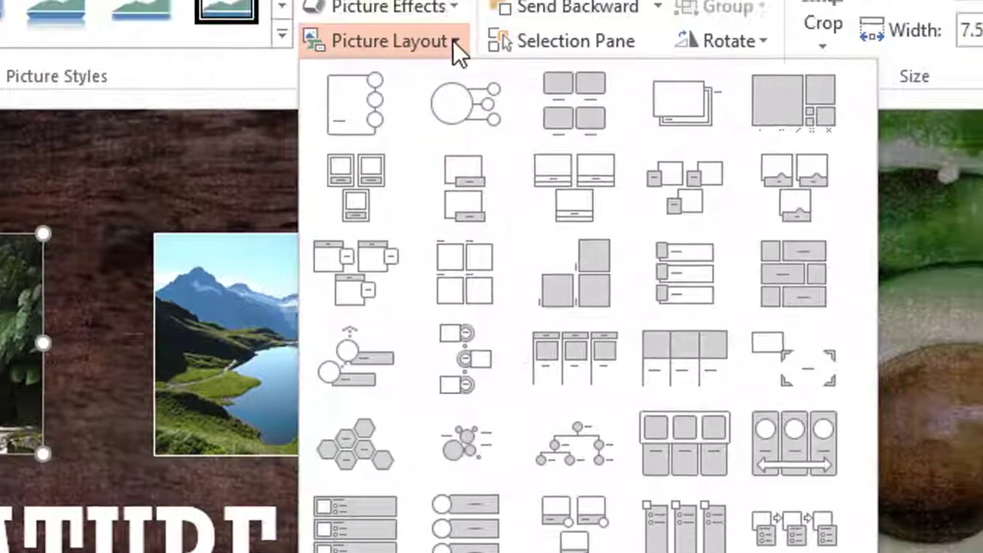
pyautogui.click(483, 20)
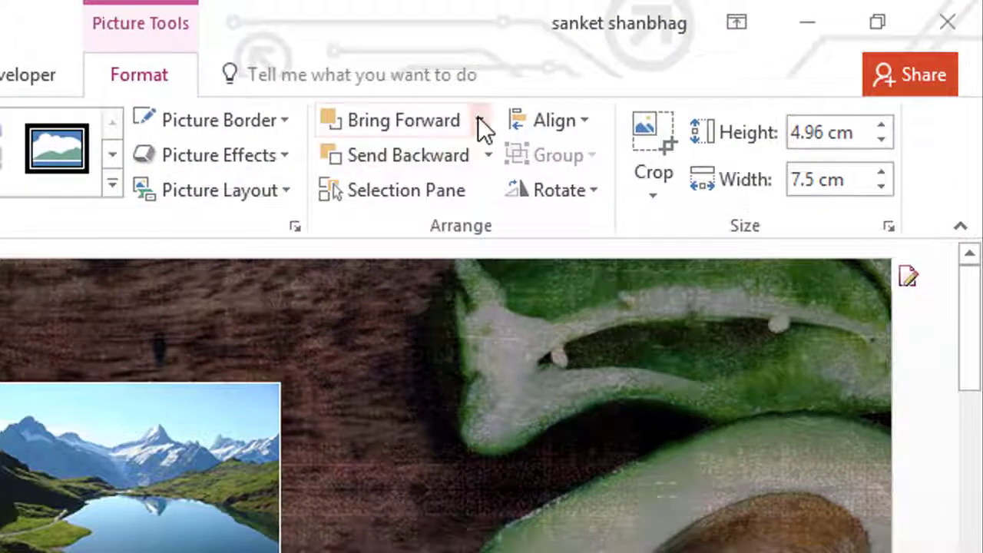
pyautogui.click(180, 448)
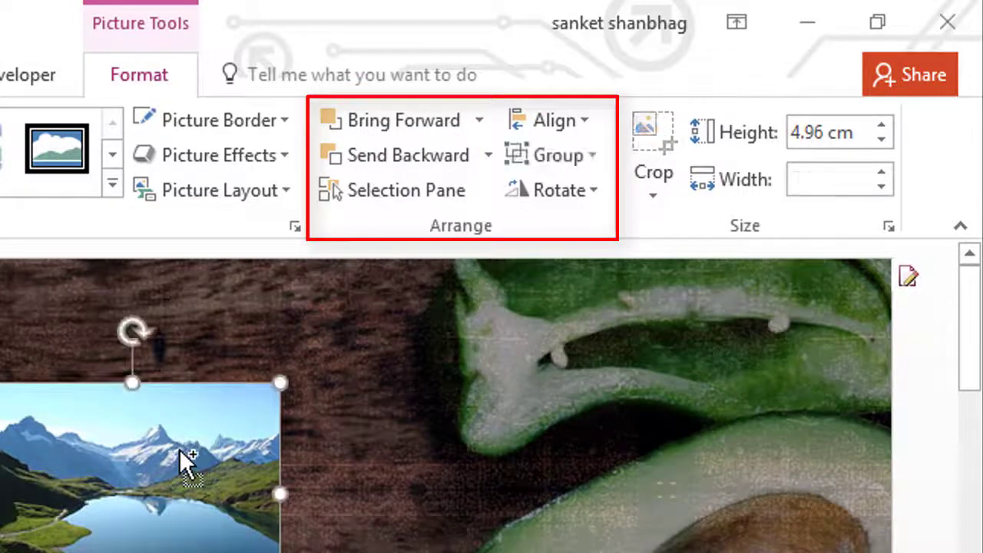
pyautogui.click(484, 122)
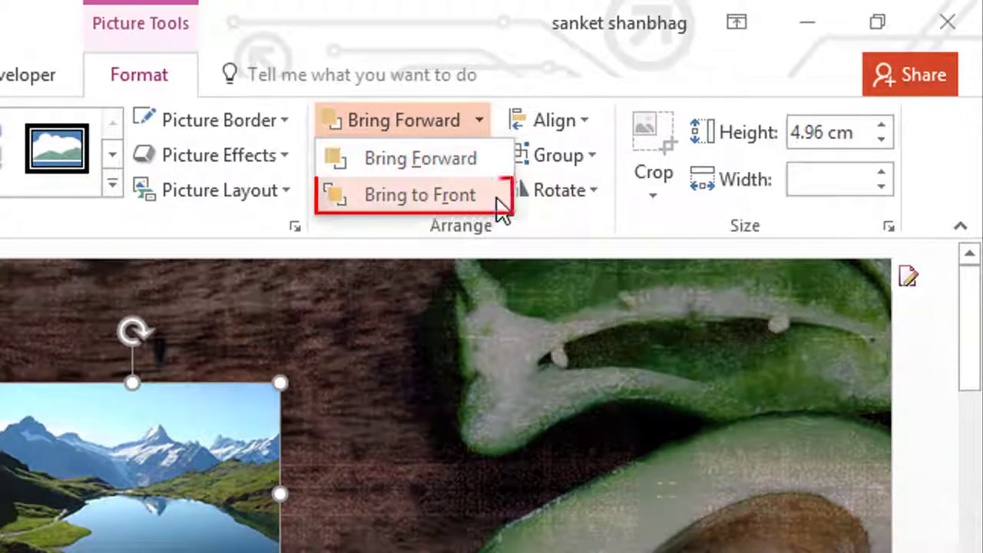
pyautogui.click(467, 241)
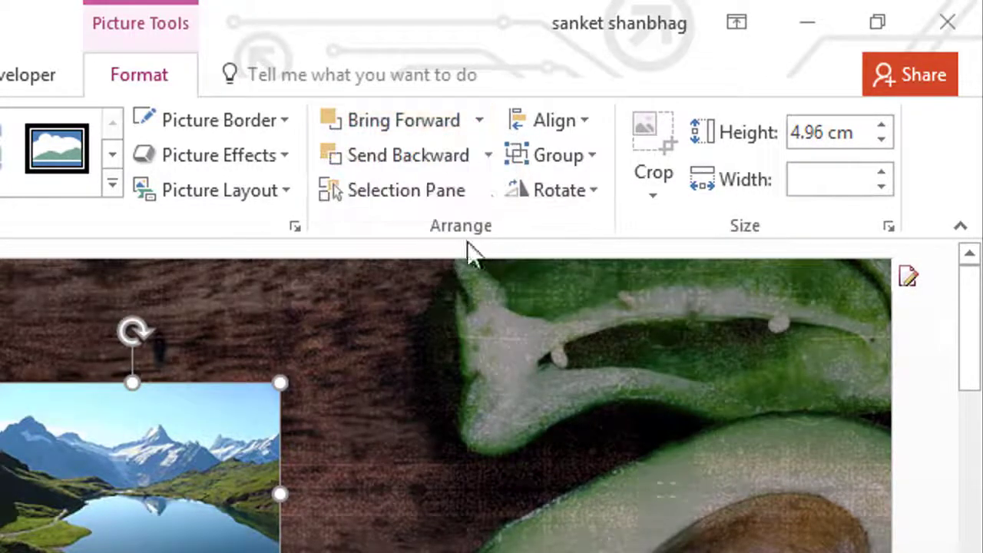
pyautogui.click(492, 156)
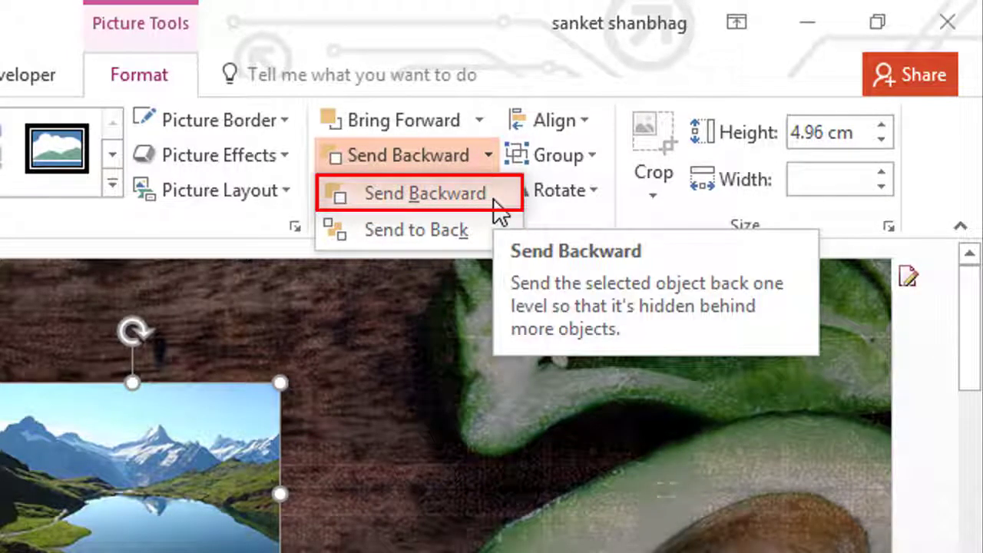
pyautogui.click(465, 251)
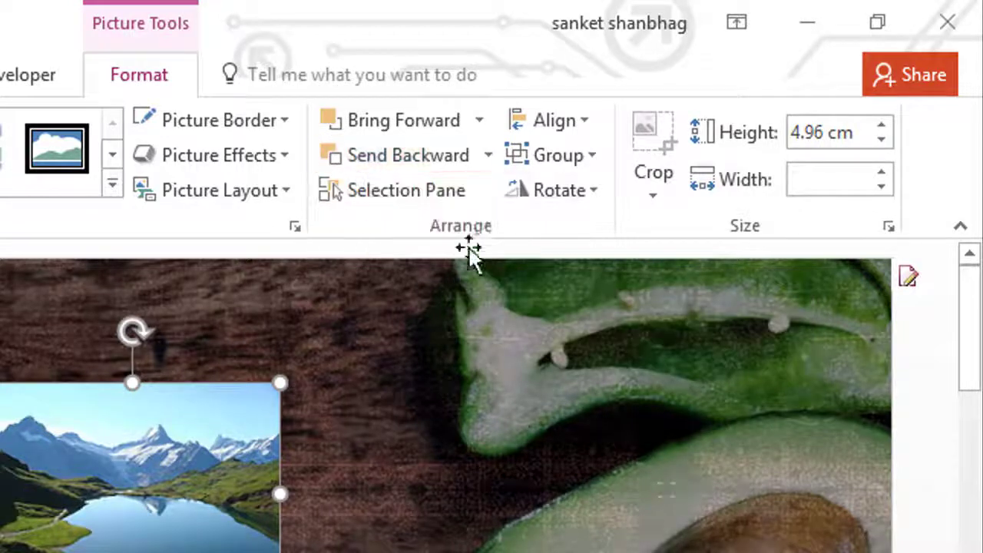
pyautogui.click(472, 188)
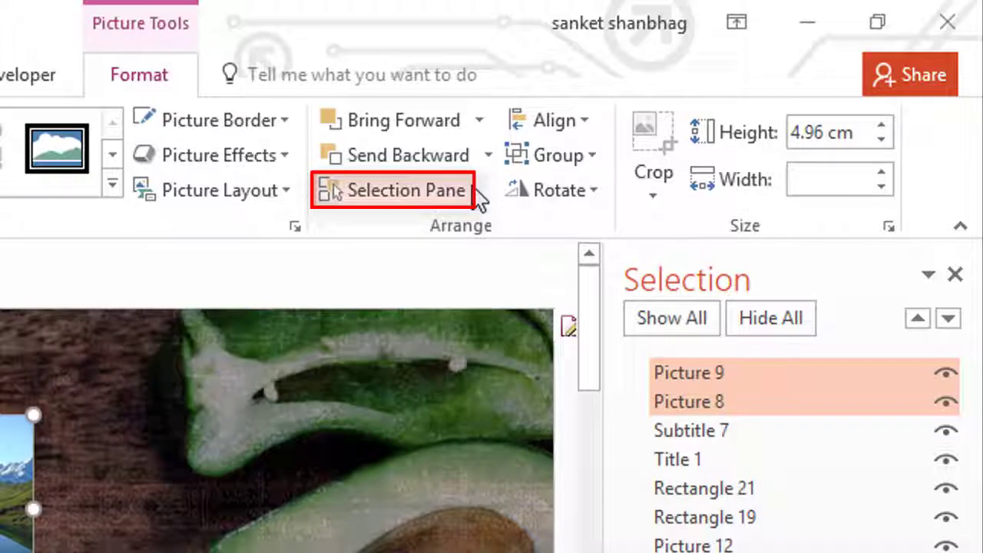
pyautogui.click(474, 192)
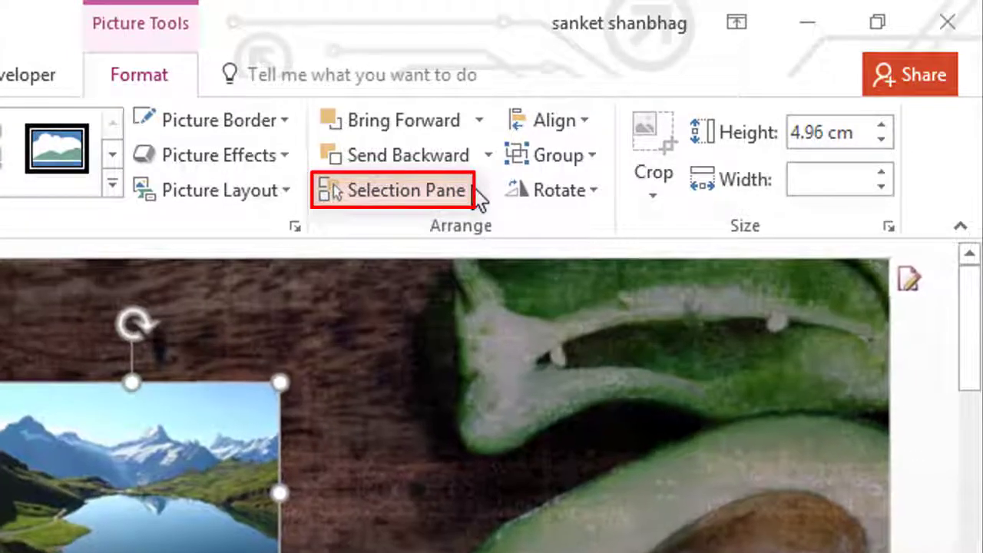
pyautogui.click(591, 125)
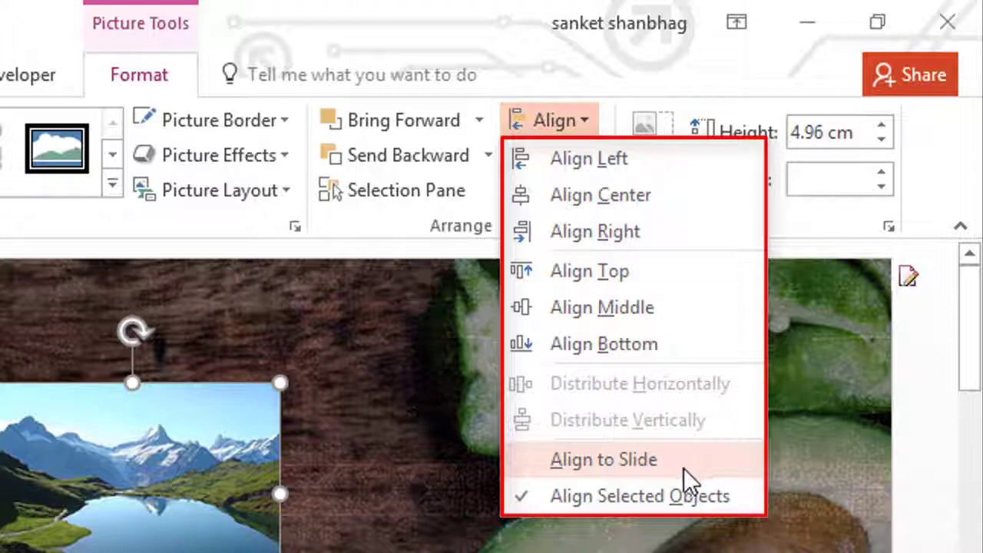
pyautogui.click(753, 503)
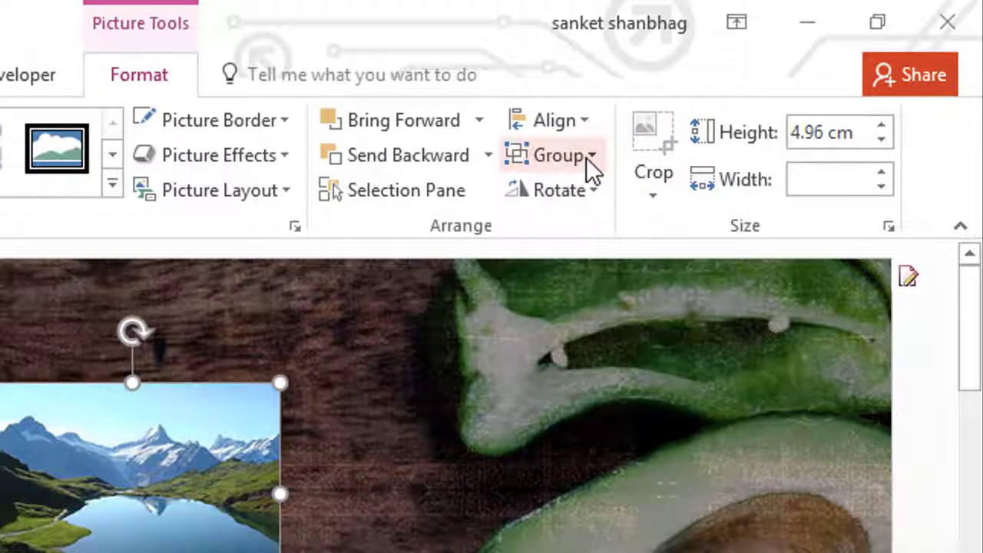
pyautogui.click(587, 156)
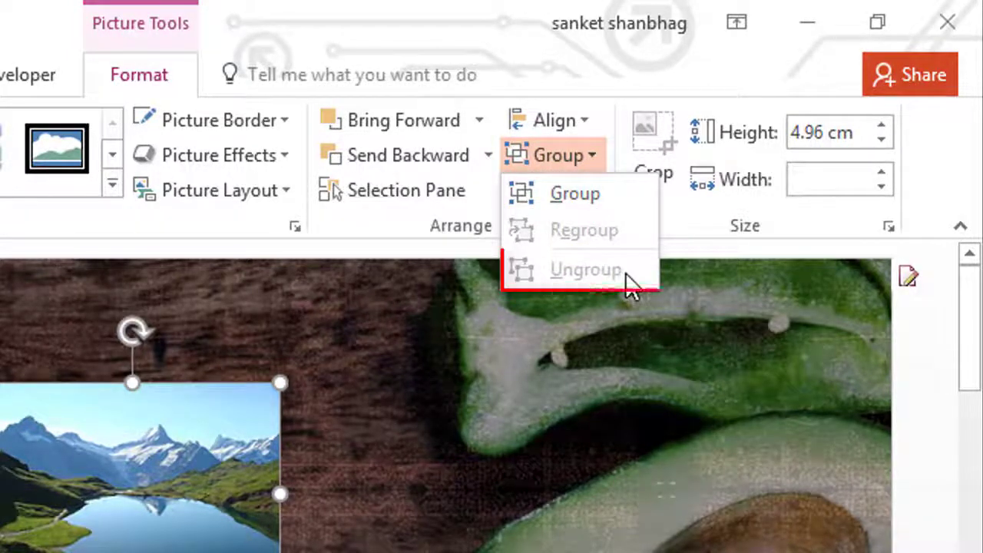
pyautogui.click(584, 243)
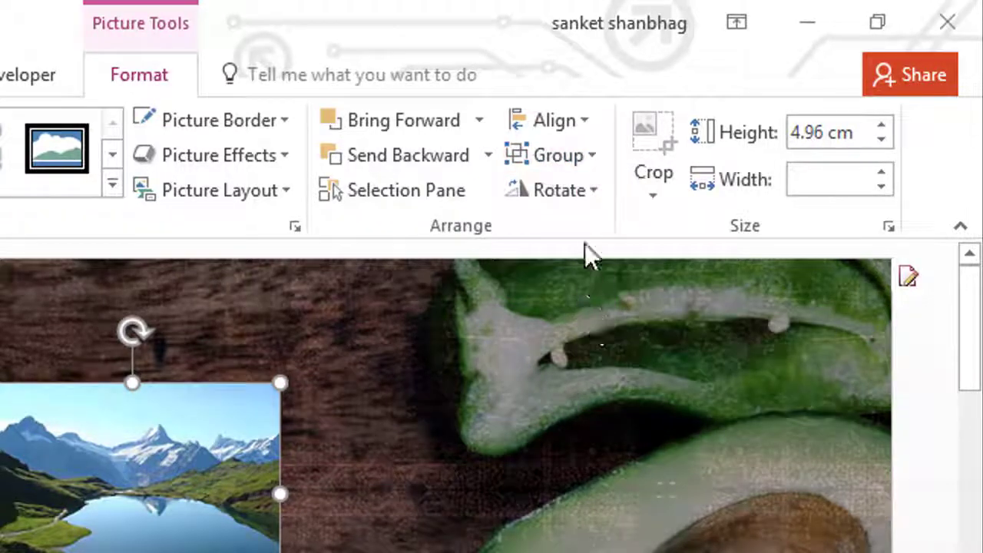
pyautogui.click(593, 190)
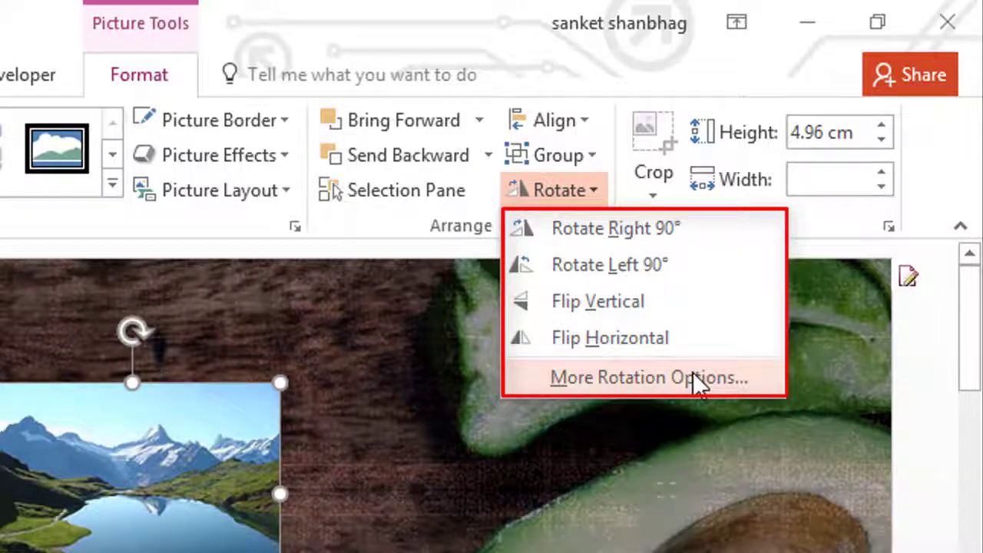
pyautogui.click(455, 480)
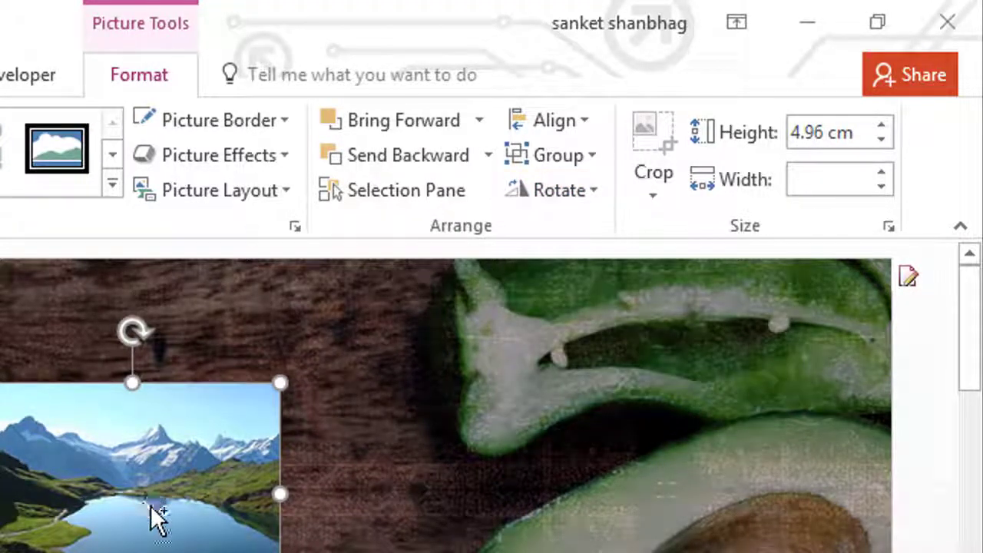
pyautogui.keyDown('shift'); pyautogui.click(153, 518); pyautogui.keyUp('shift')
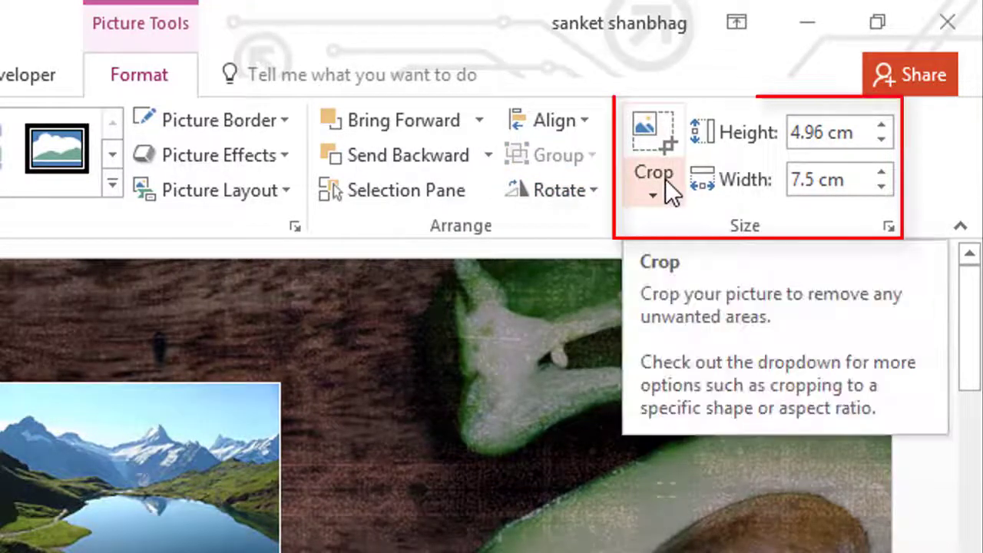
pyautogui.click(665, 179)
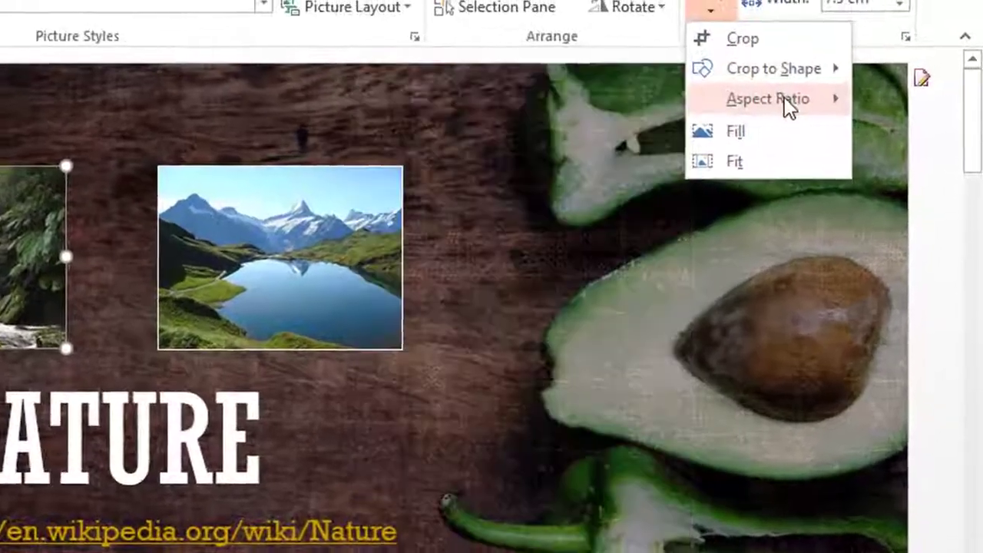
pyautogui.moveTo(784, 100)
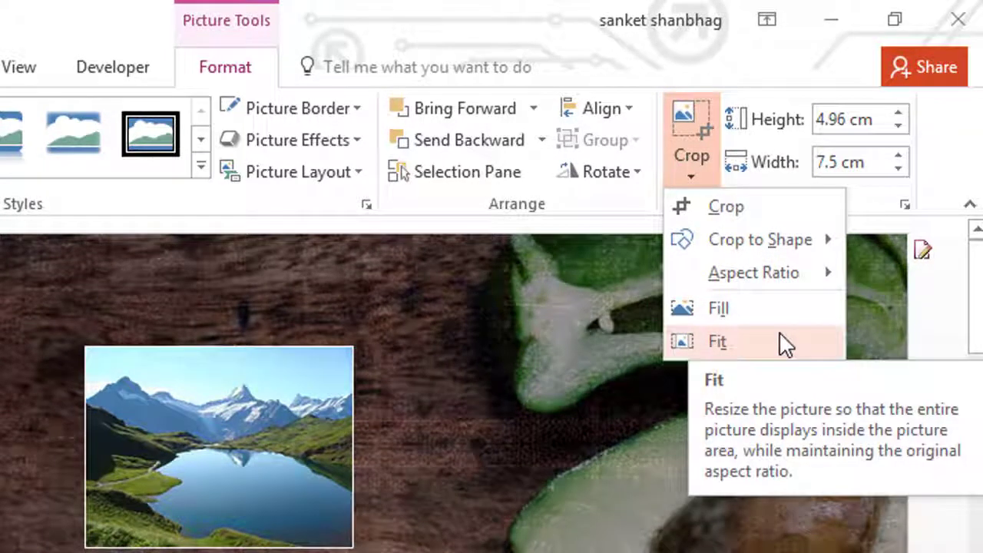
pyautogui.click(656, 385)
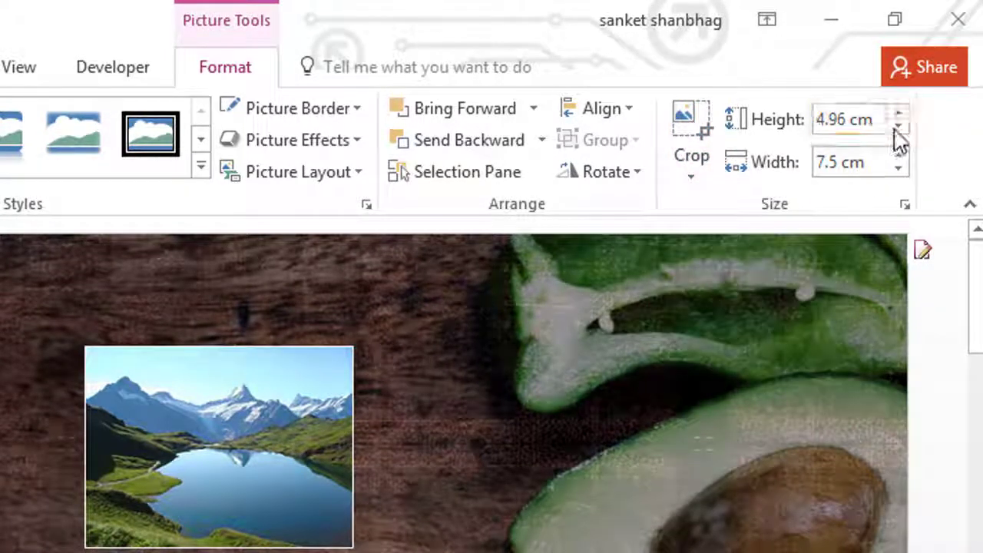